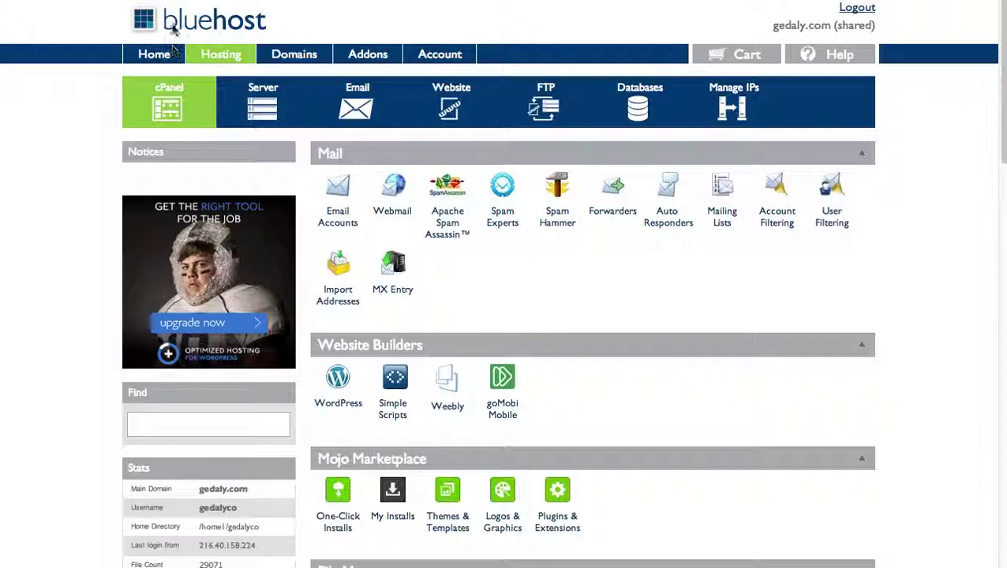
Scroll down cPanel to the Domain Management section and launch Domain Manager.
scroll(71, 119, "down", 1)
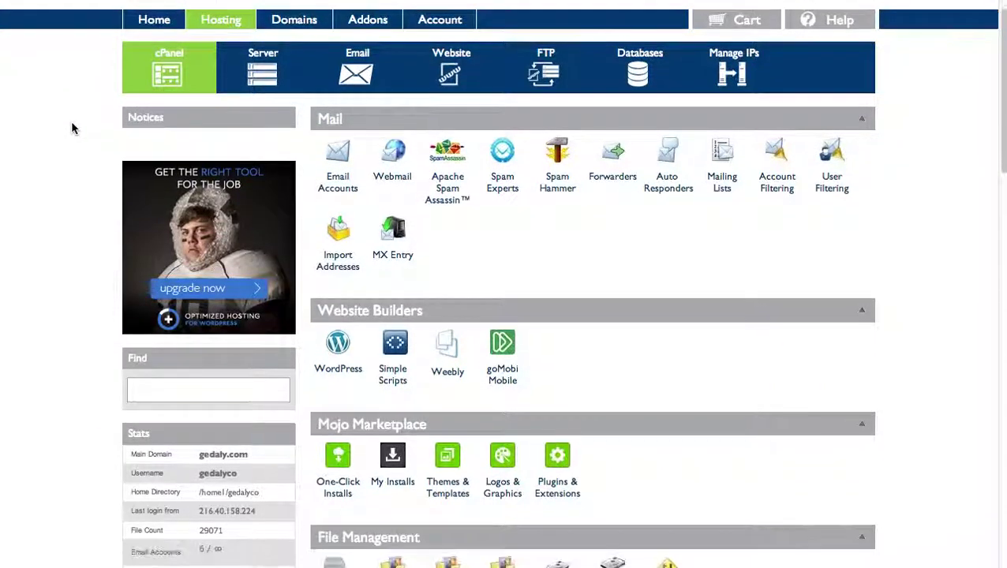
scroll(72, 129, "down", 1)
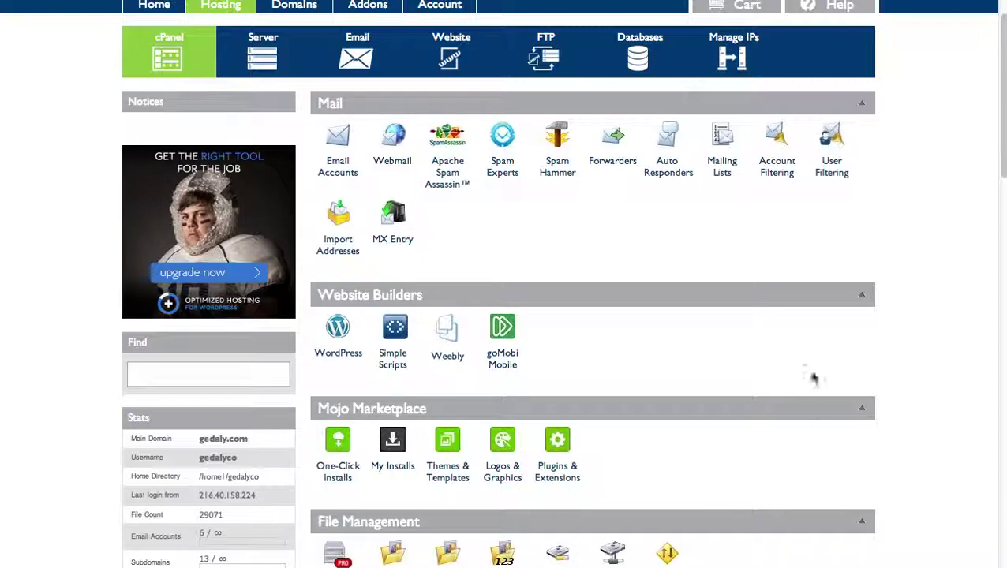
scroll(709, 213, "down", 3)
scroll(675, 238, "up", 5)
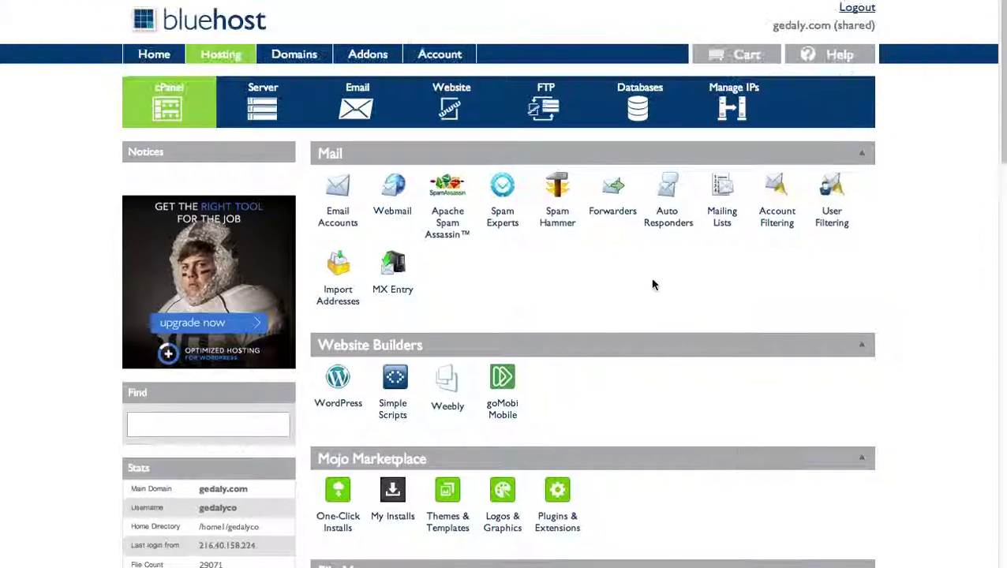
scroll(671, 282, "down", 1)
scroll(671, 282, "down", 4)
scroll(604, 237, "down", 3)
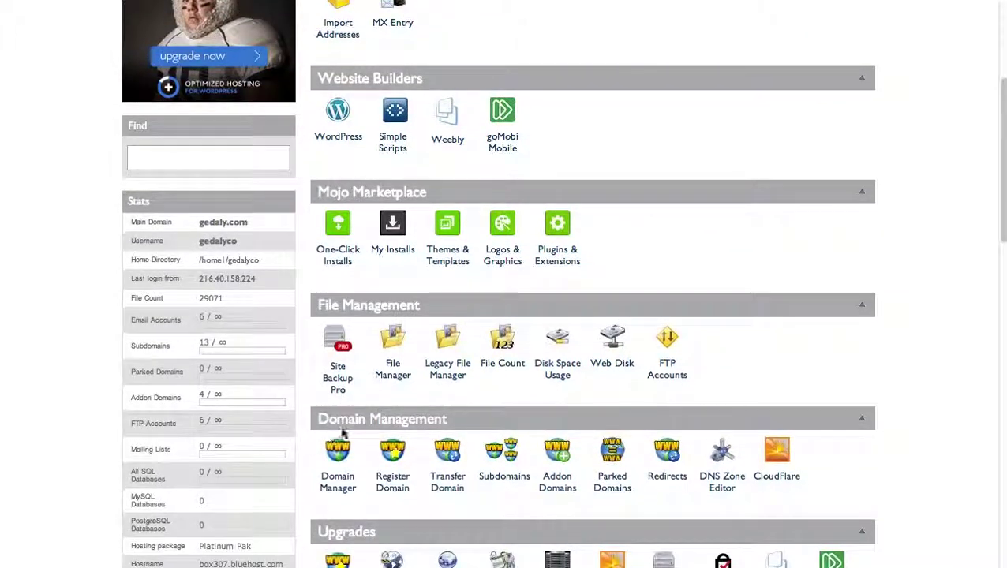
left_click(345, 512)
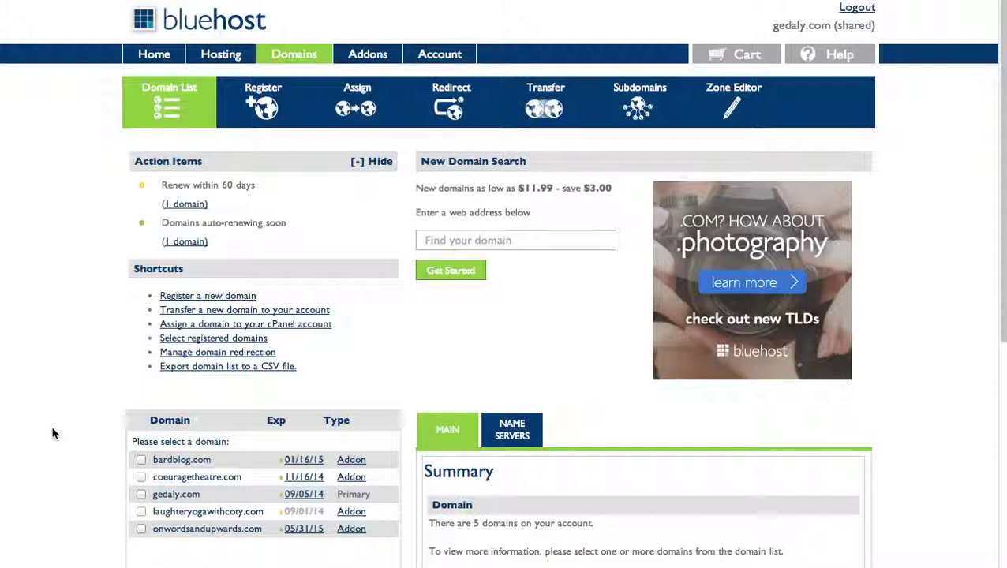
Review the Domain List's one Primary and four Addon domains and the 5-domain Summary.
scroll(54, 379, "down", 1)
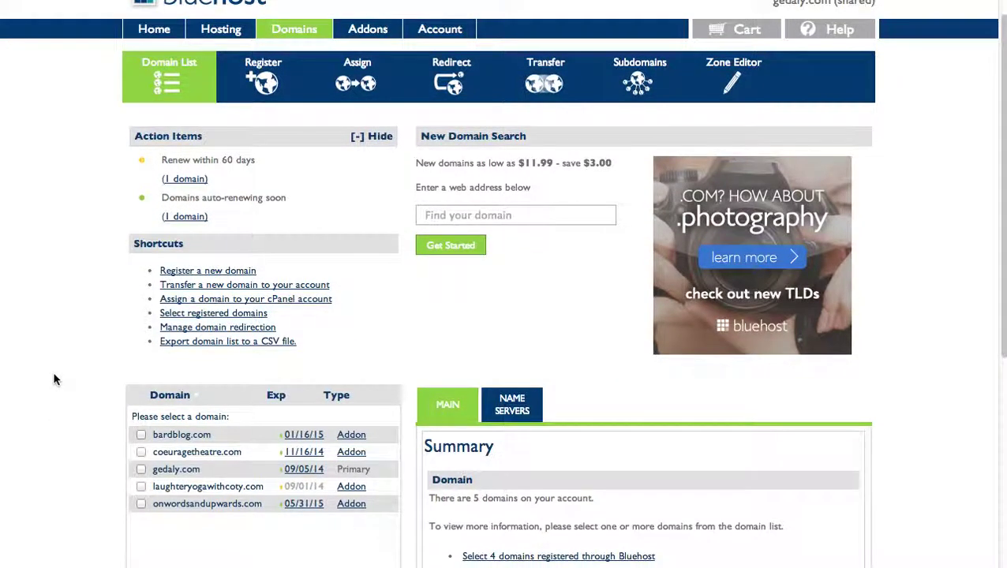
scroll(56, 383, "down", 3)
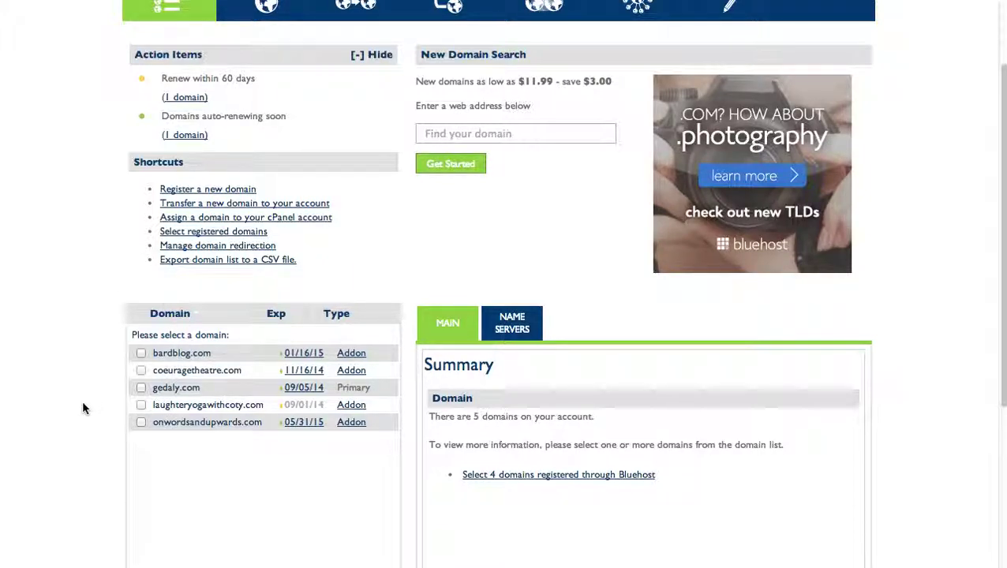
scroll(74, 342, "up", 2)
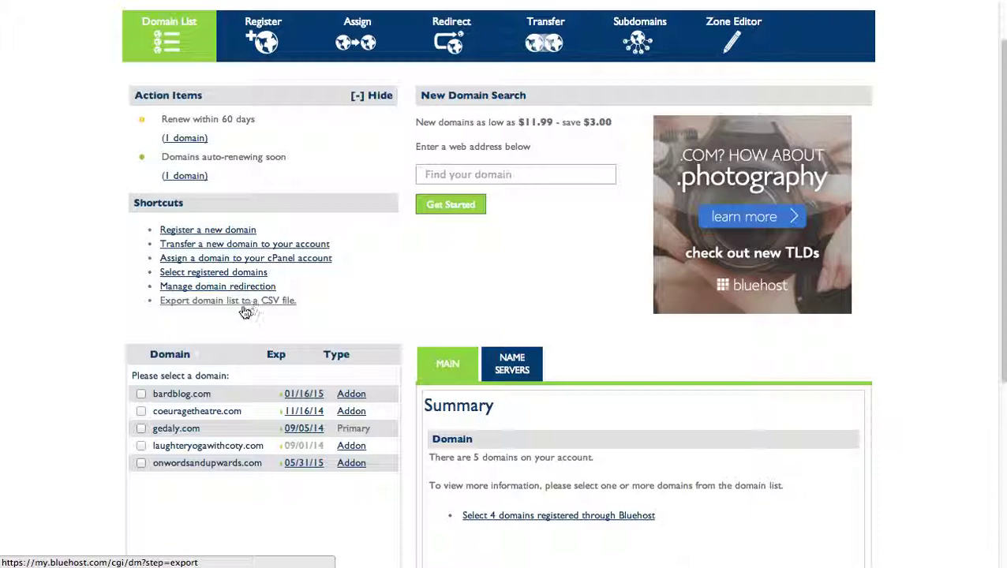
scroll(46, 320, "down", 1)
Select bardblog.com and review its details: expires Jan 16, 2015, auto-renew on, locked, privacy off.
scroll(47, 320, "down", 4)
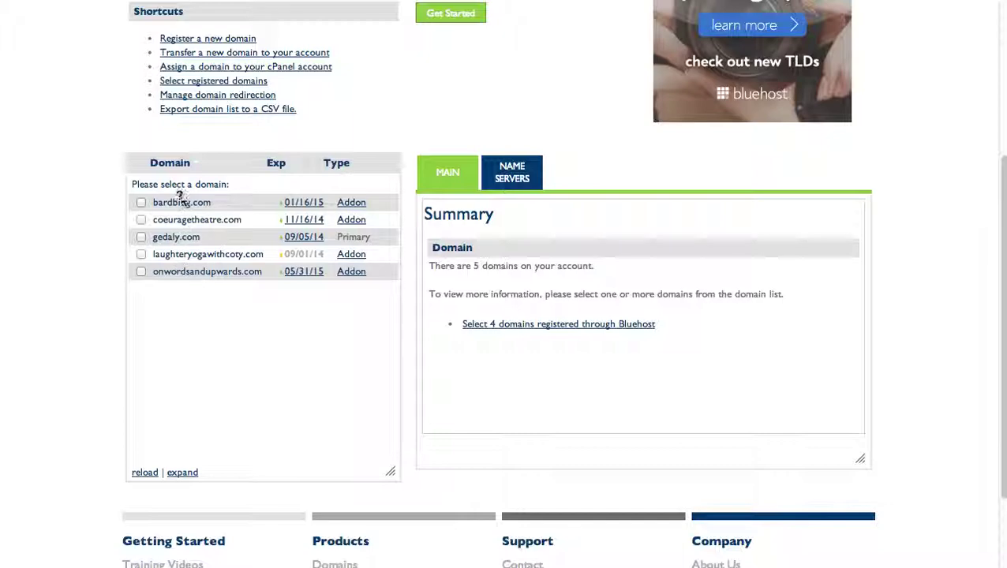
left_click(142, 203)
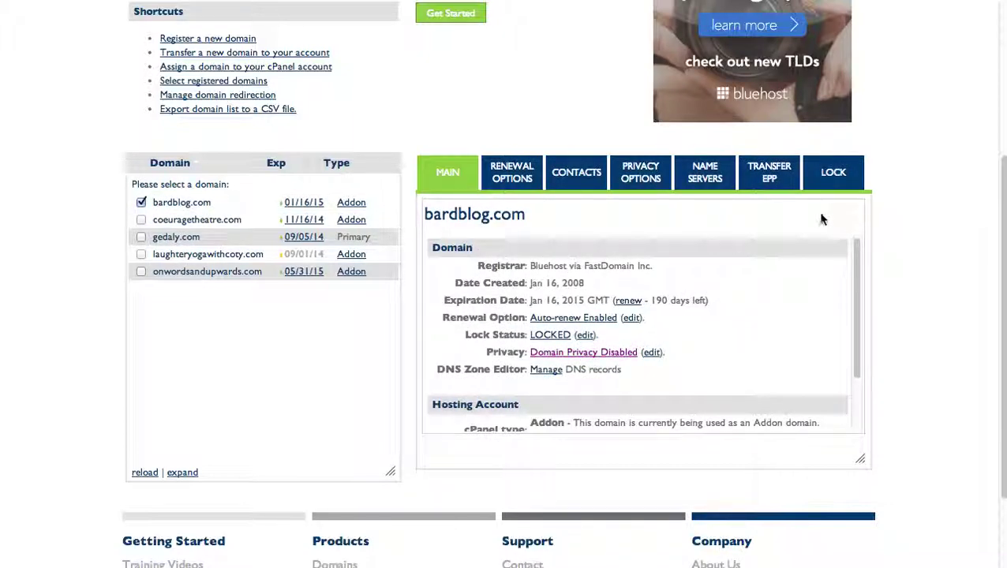
scroll(671, 331, "down", 5)
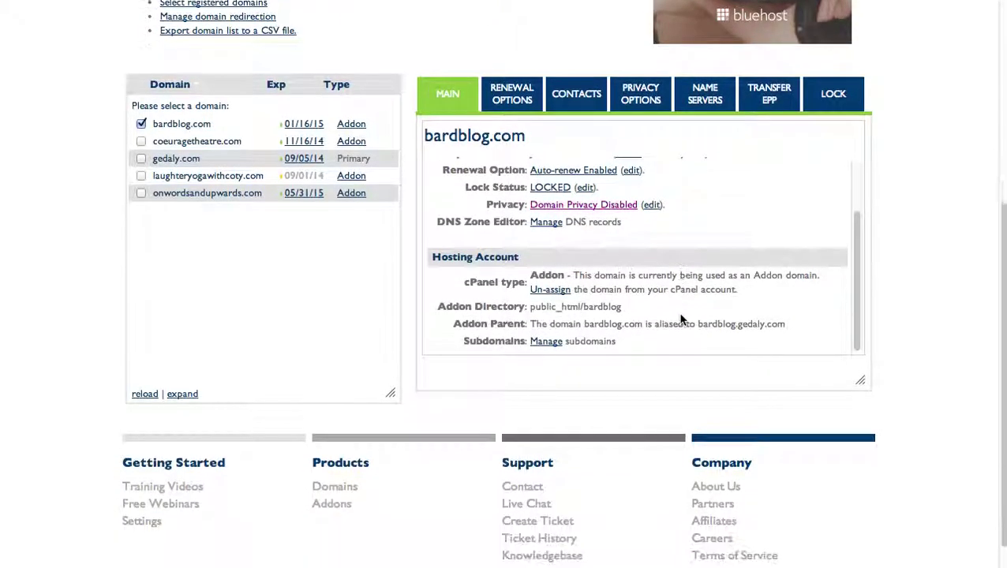
scroll(940, 288, "up", 3)
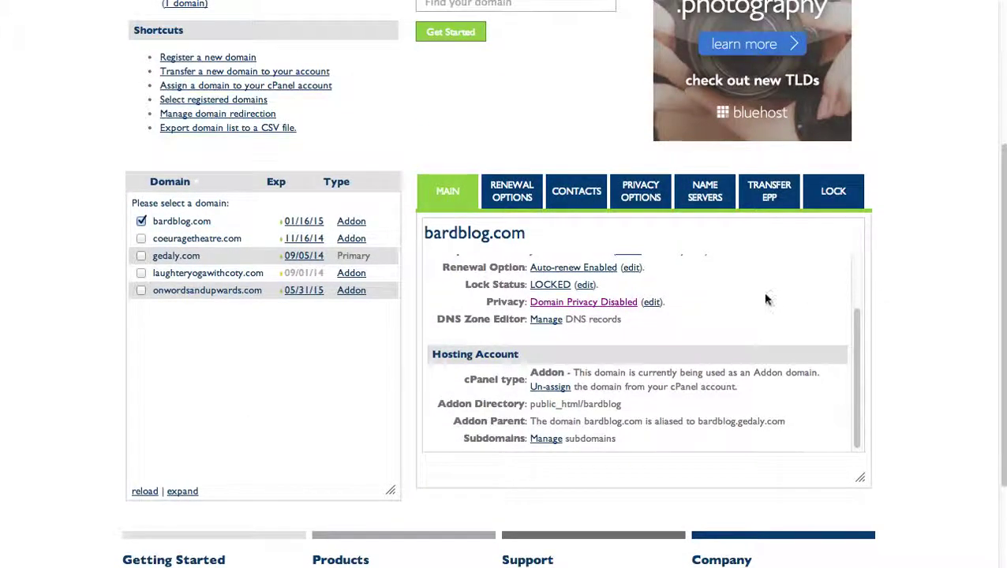
scroll(747, 322, "up", 2)
scroll(710, 315, "up", 1)
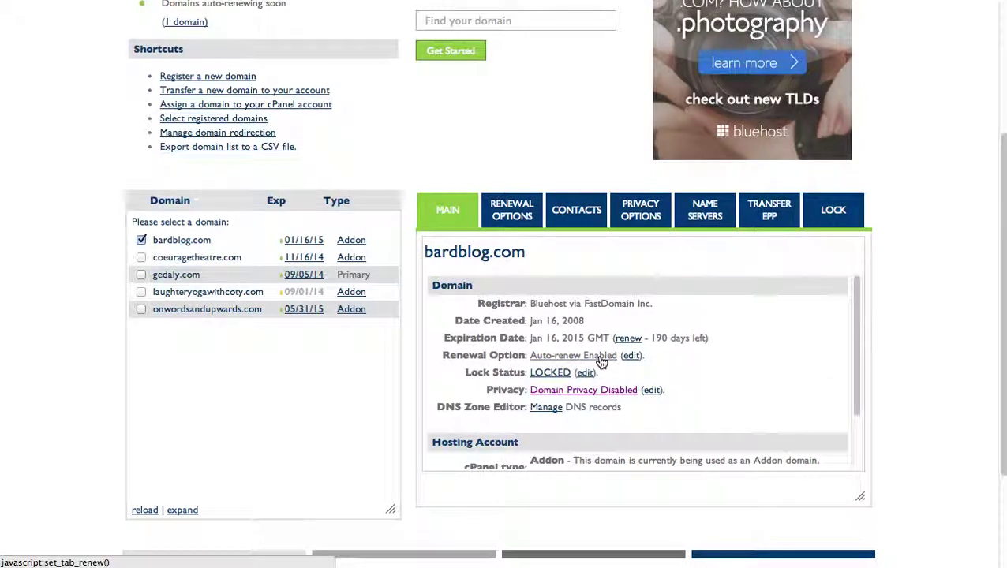
scroll(713, 353, "down", 1)
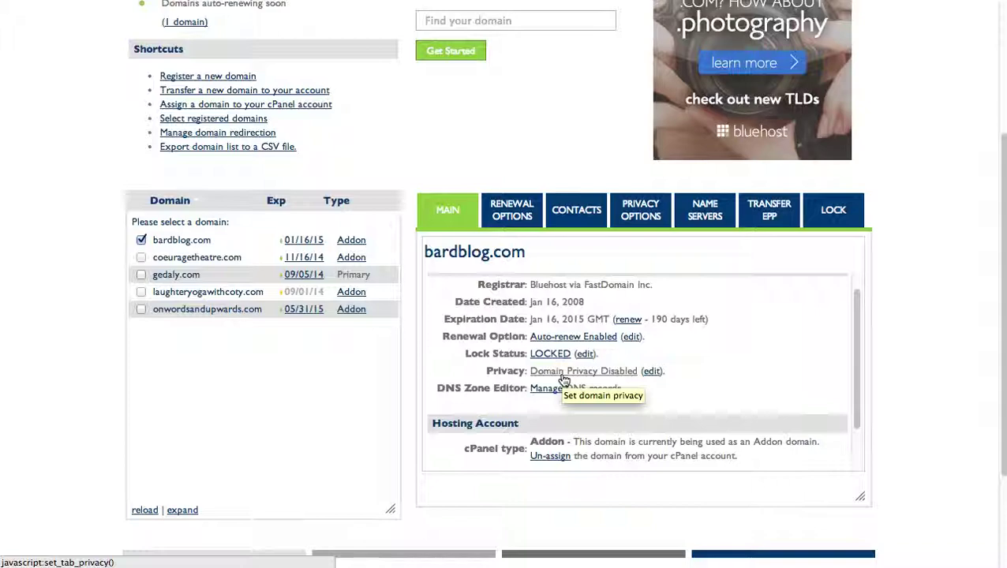
scroll(692, 331, "down", 1)
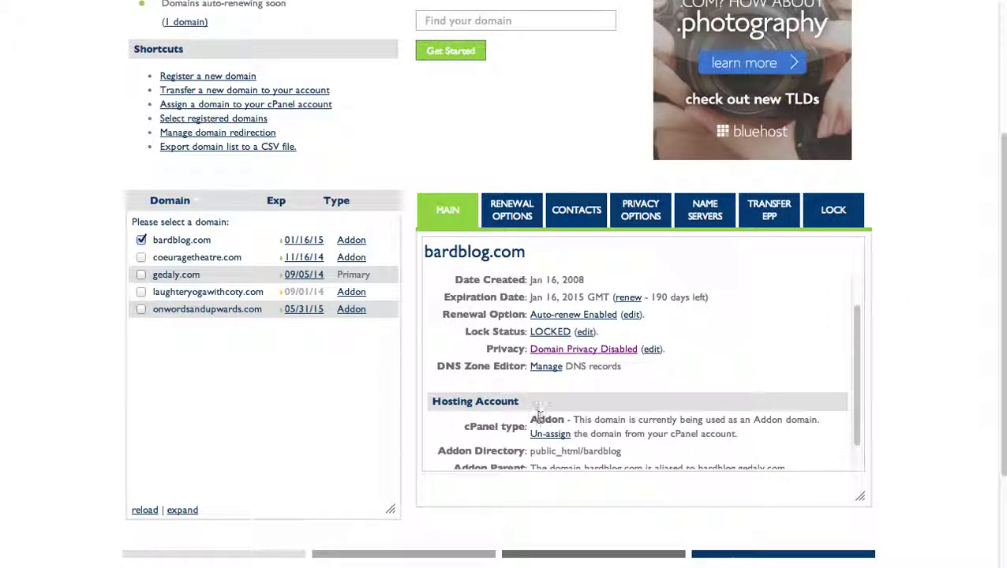
Show bardblog.com's Renewal Options: Auto-renew selected, expiring Jan 16, 2015 with 190 days left.
scroll(475, 387, "down", 1)
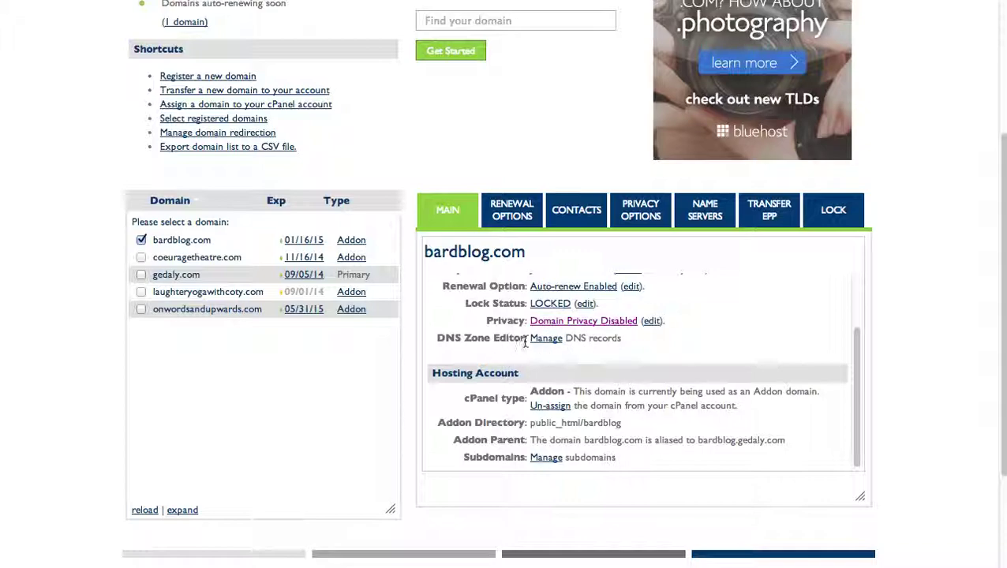
scroll(507, 355, "down", 2)
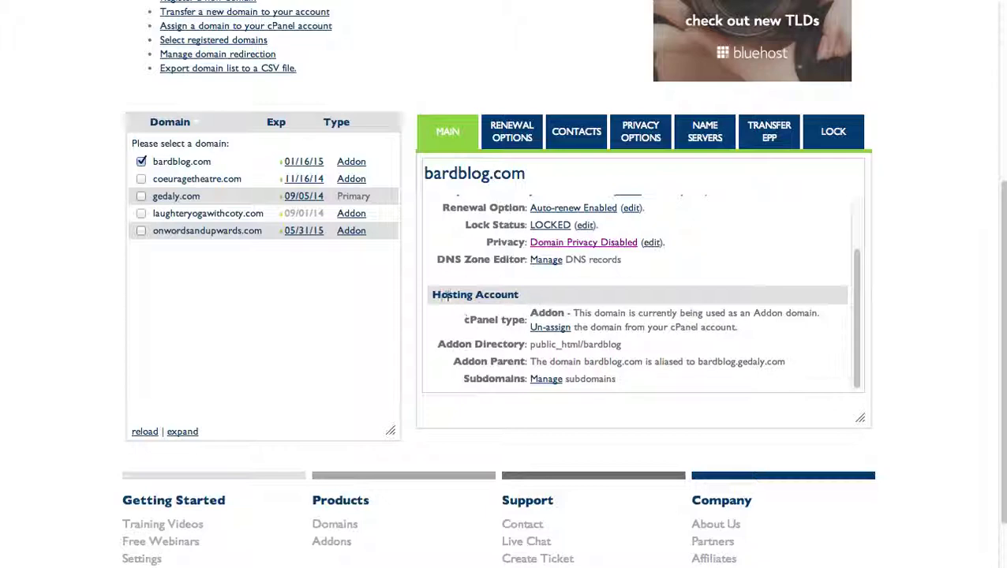
left_click_drag(429, 295, 522, 294)
left_click(467, 297)
left_click(515, 142)
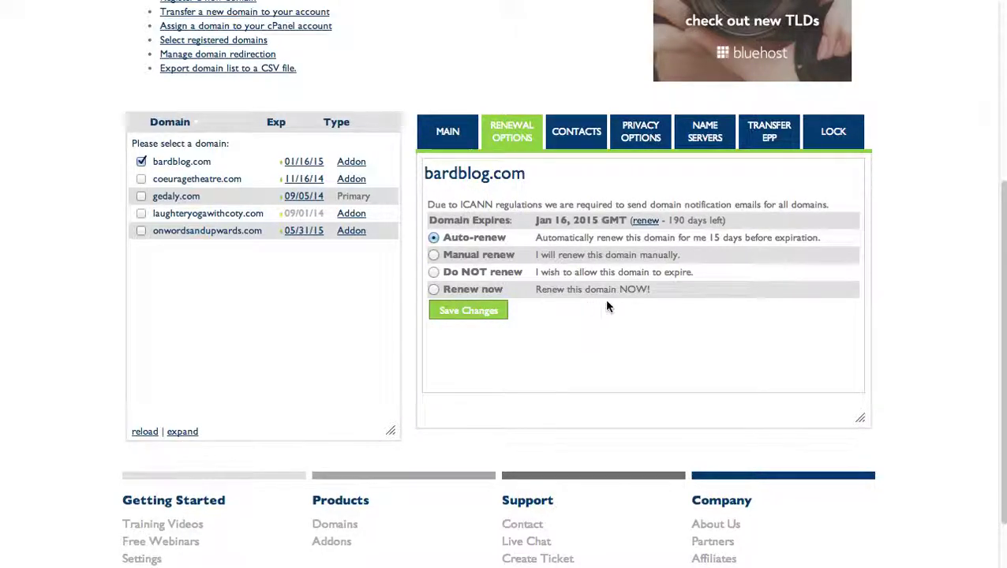
Go through bardblog.com's Contacts and Privacy Options to Name Servers, showing ns1/ns2.bluehost.com and custom rows.
left_click(578, 147)
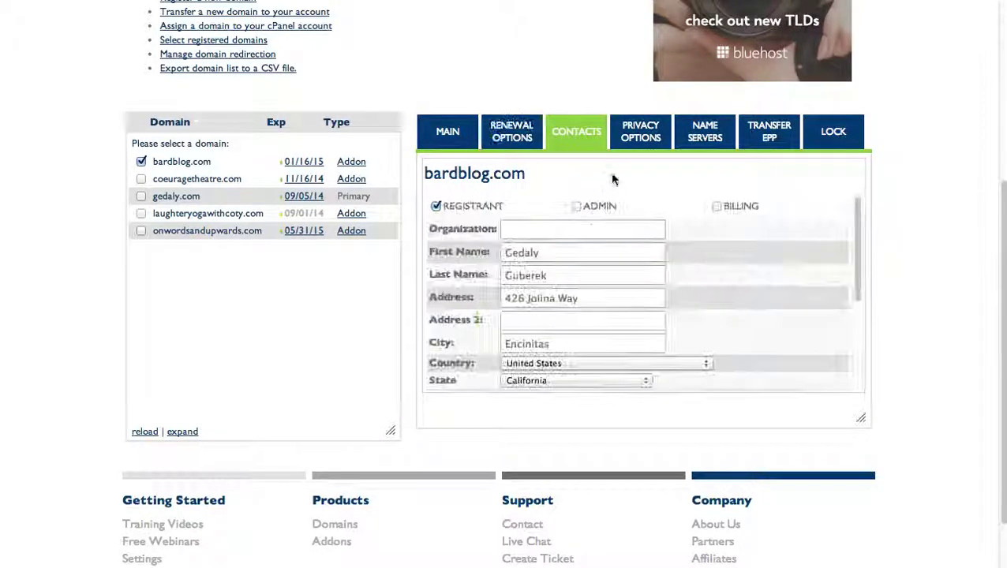
left_click(634, 143)
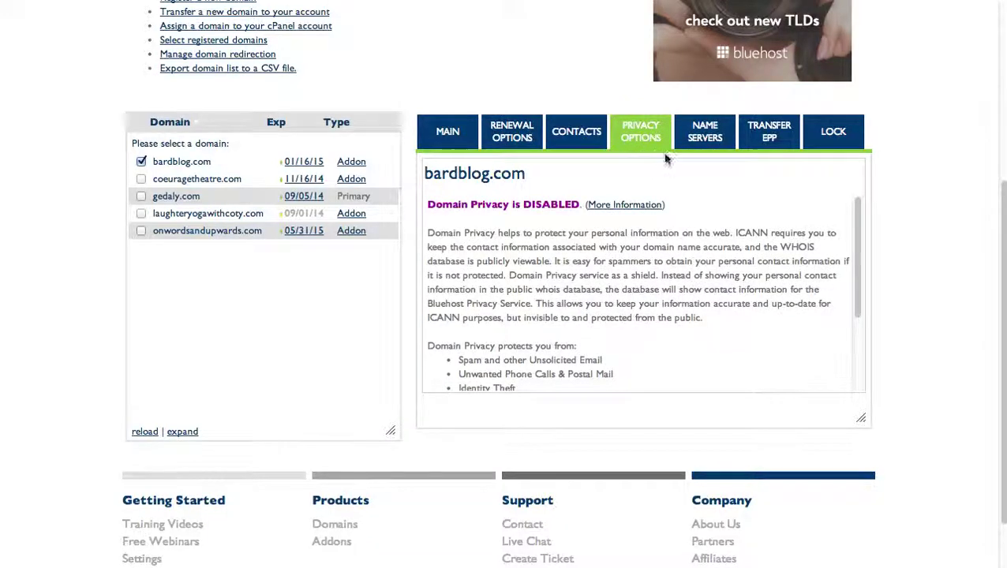
left_click(698, 140)
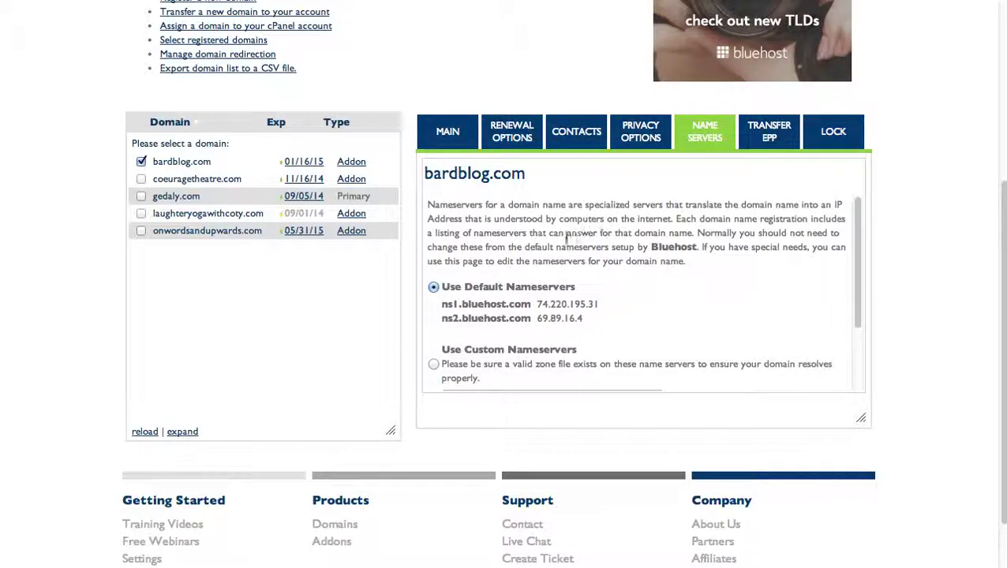
scroll(567, 240, "down", 2)
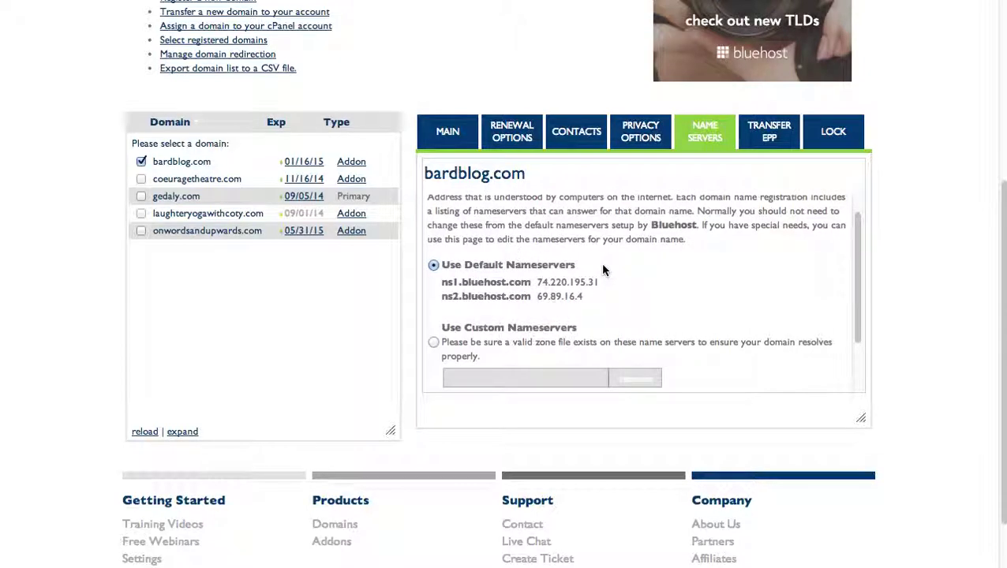
scroll(604, 262, "down", 4)
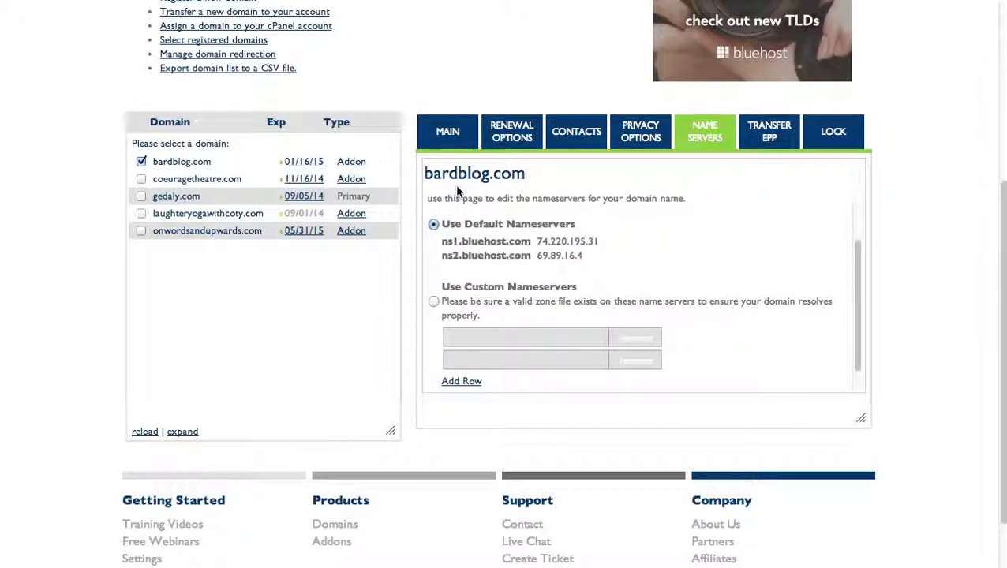
Select coeuragetheatre.com and view its main domain details.
left_click(180, 178)
scroll(499, 236, "up", 5)
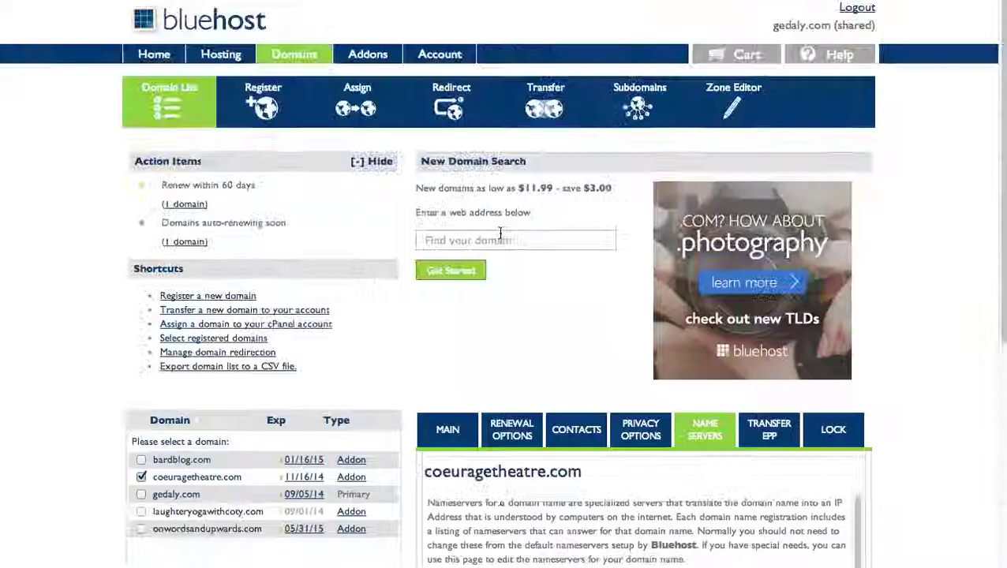
scroll(479, 319, "down", 3)
left_click(448, 200)
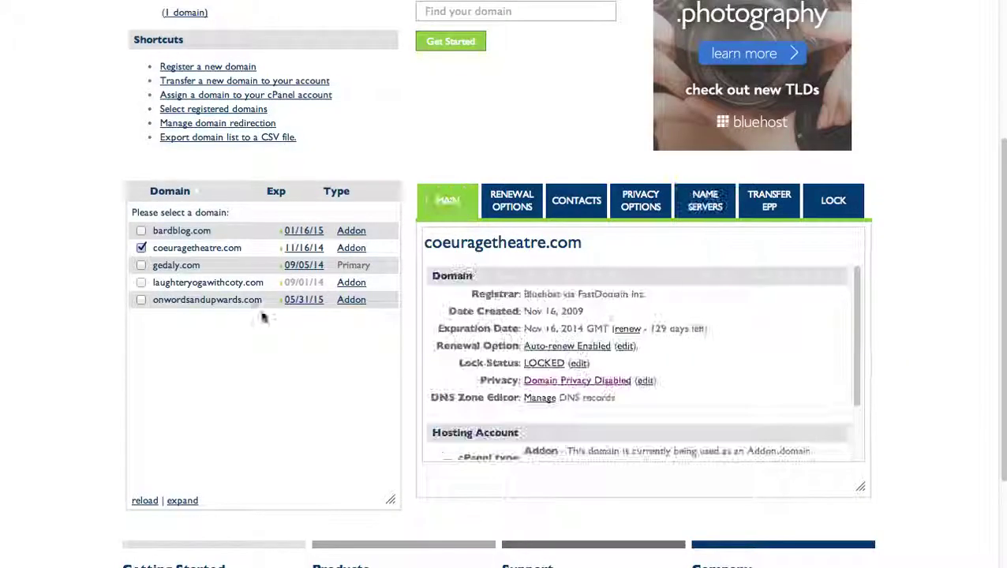
Compare onwordsandupwards.com, then select laughteryogawithcoty.com: GoDaddy-registered, expiring Sep 1, 2014.
left_click(141, 299)
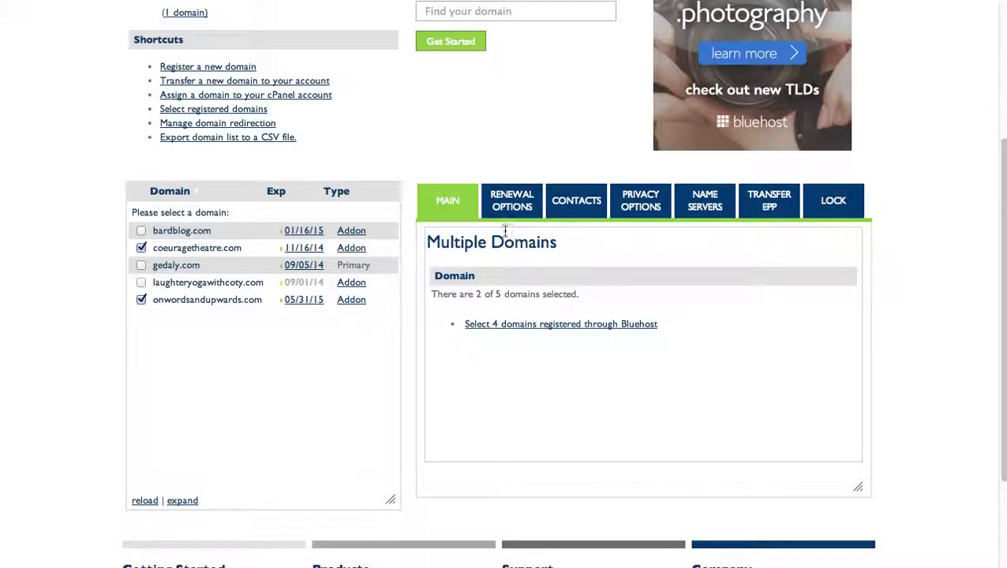
scroll(377, 286, "up", 1)
left_click(142, 261)
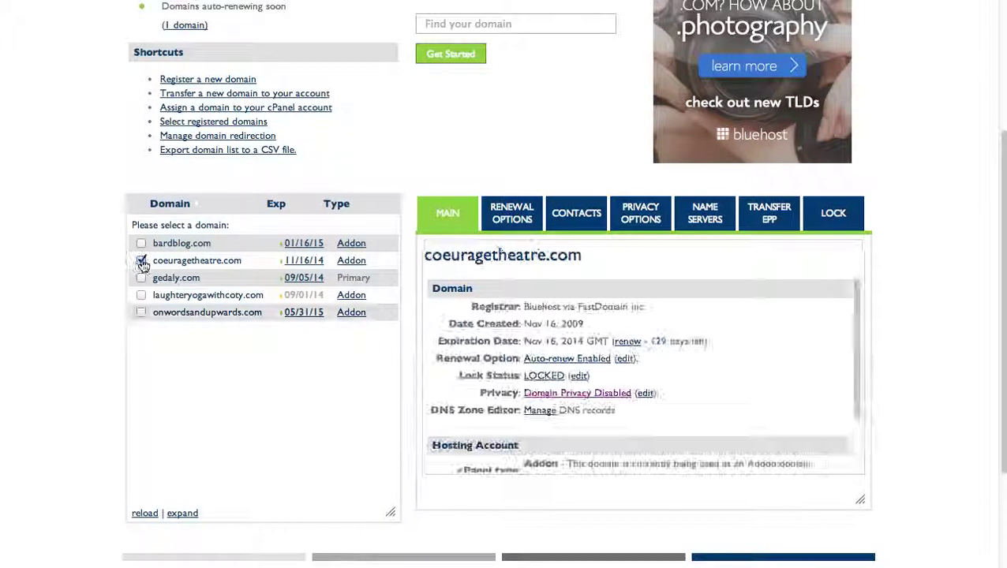
left_click(141, 312)
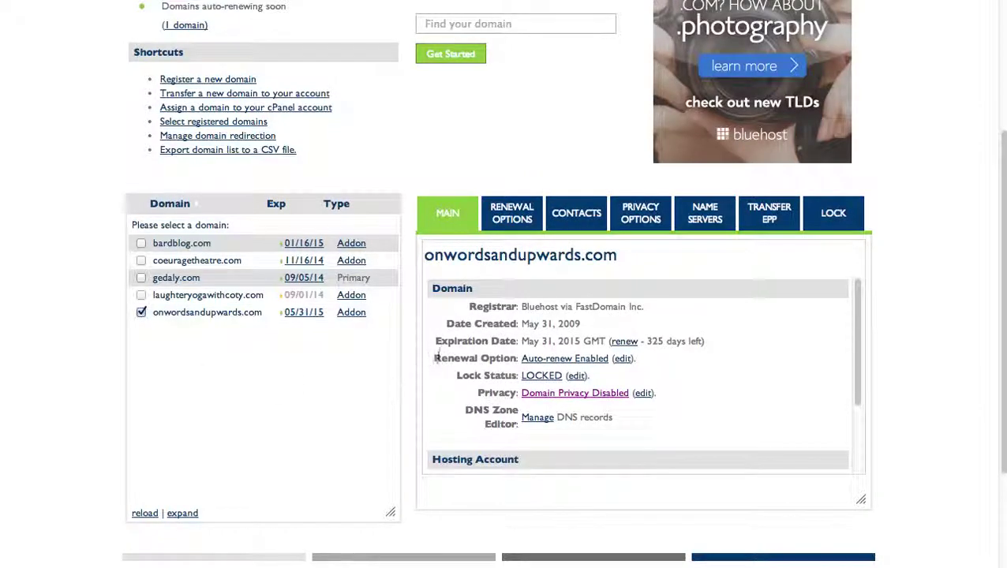
left_click(141, 311)
left_click(141, 296)
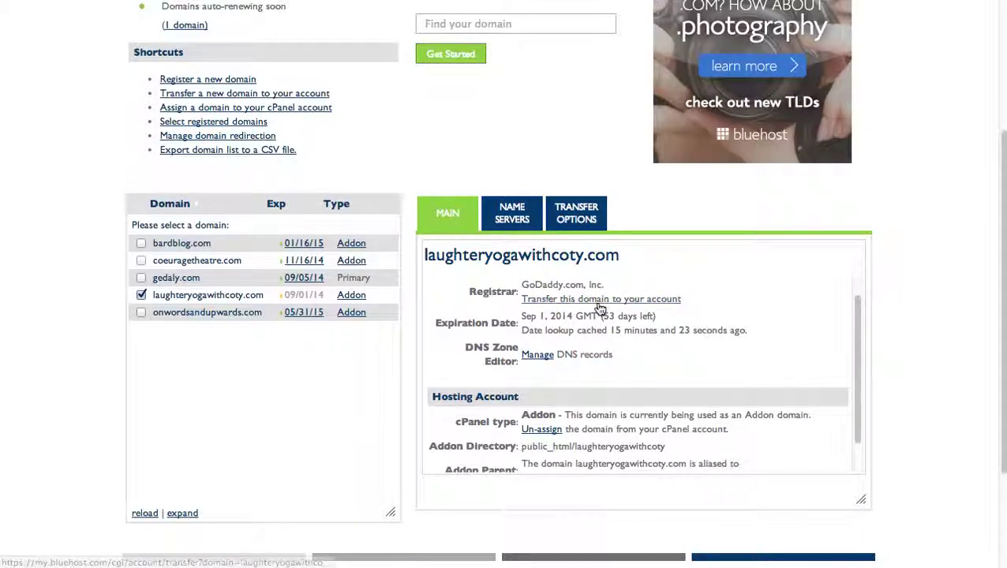
scroll(521, 321, "down", 2)
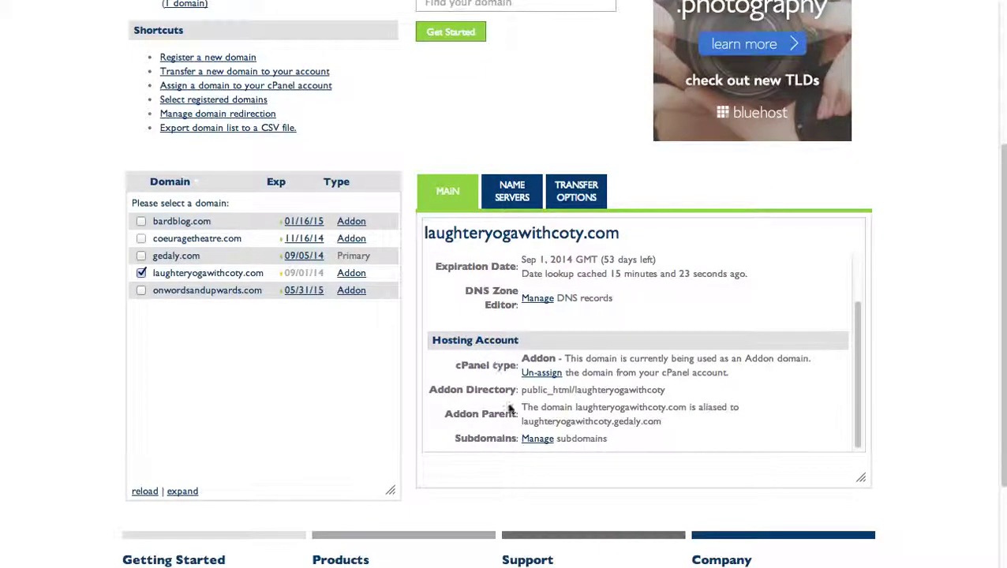
View laughteryogawithcoty.com's ns1.bluehost.com name servers and its transfer expiration-notification options.
left_click(509, 198)
scroll(498, 316, "down", 5)
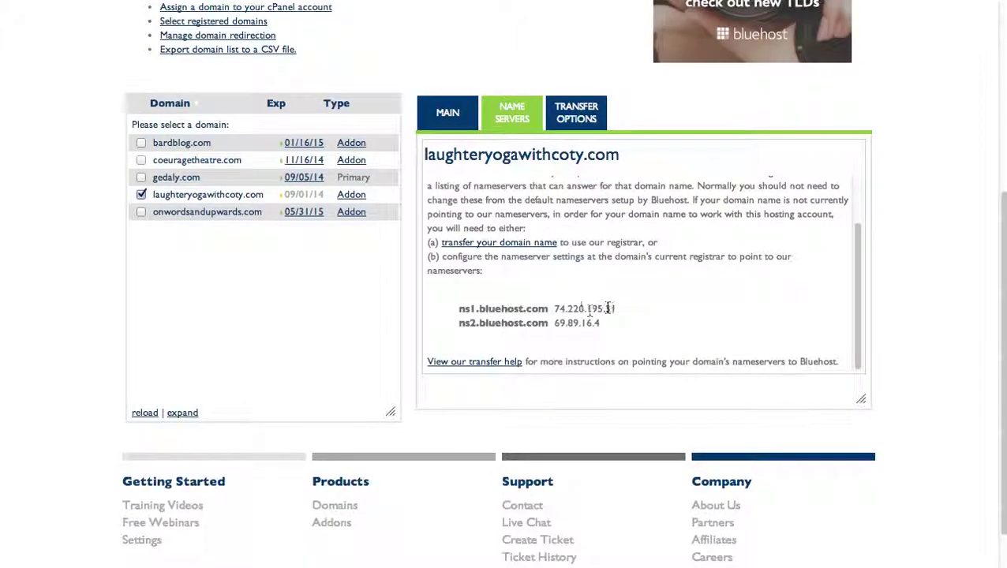
left_click_drag(457, 309, 629, 326)
left_click(629, 327)
left_click(576, 112)
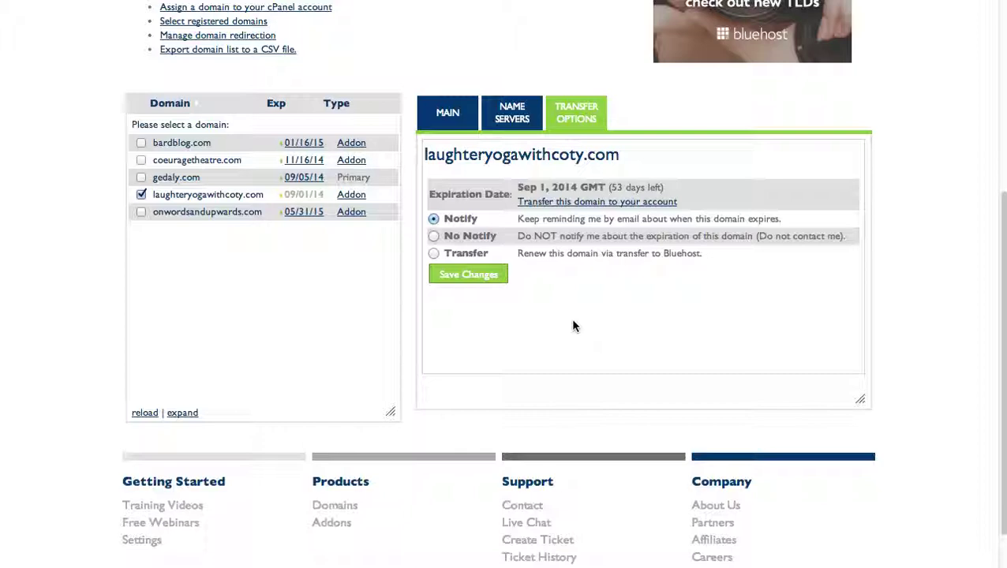
Untick laughteryogawithcoty.com to return to the 5-domain account Summary.
scroll(114, 246, "up", 5)
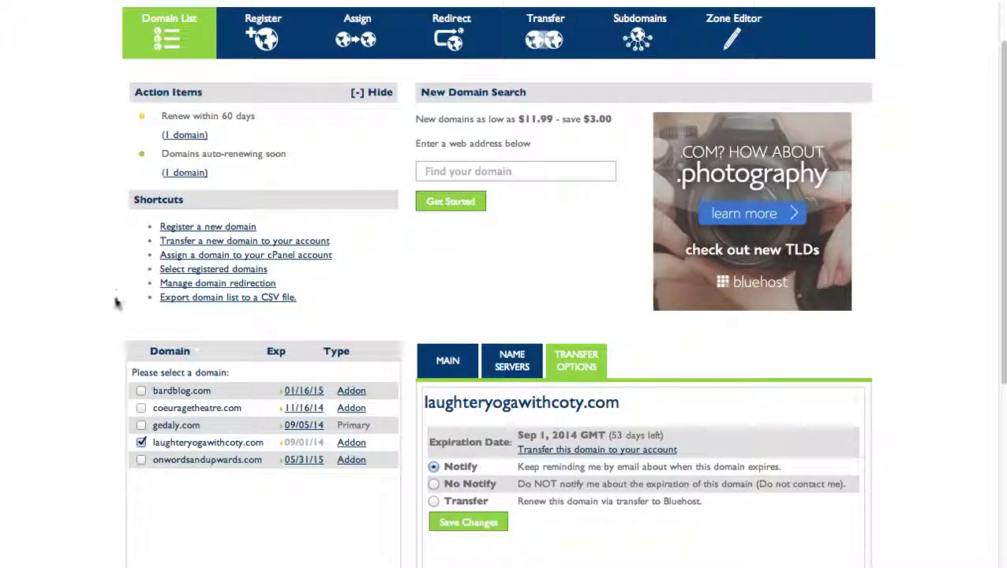
scroll(182, 376, "up", 1)
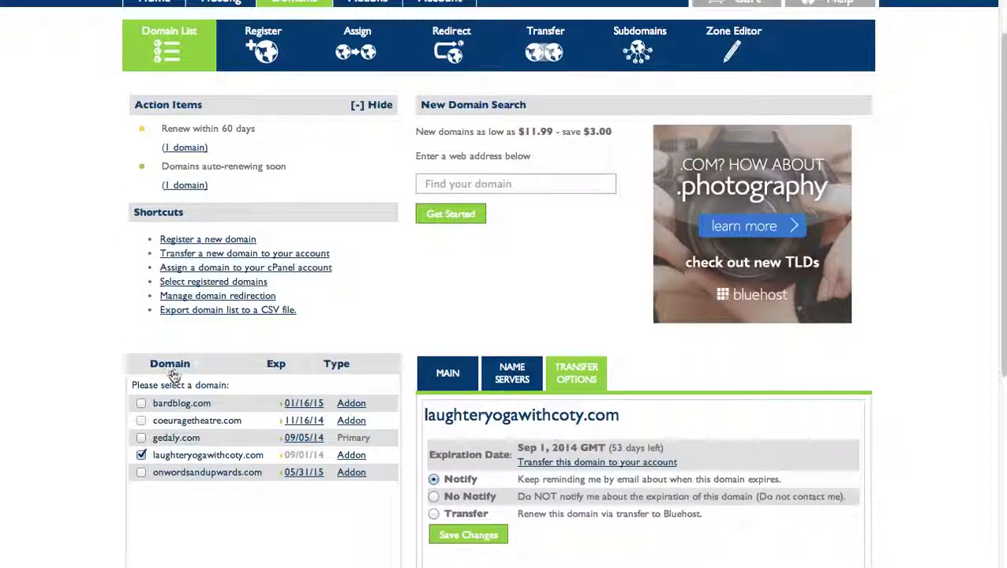
left_click(141, 455)
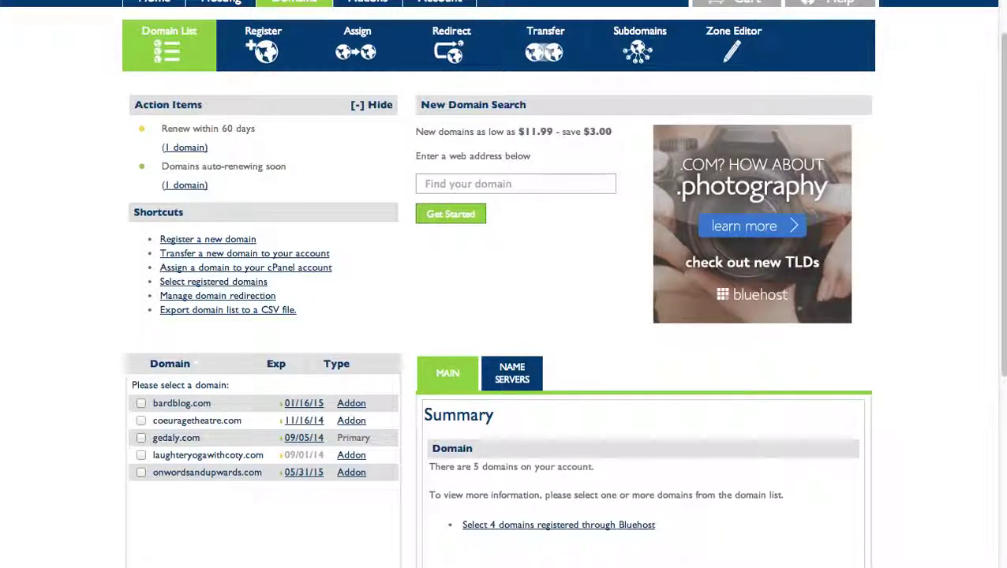